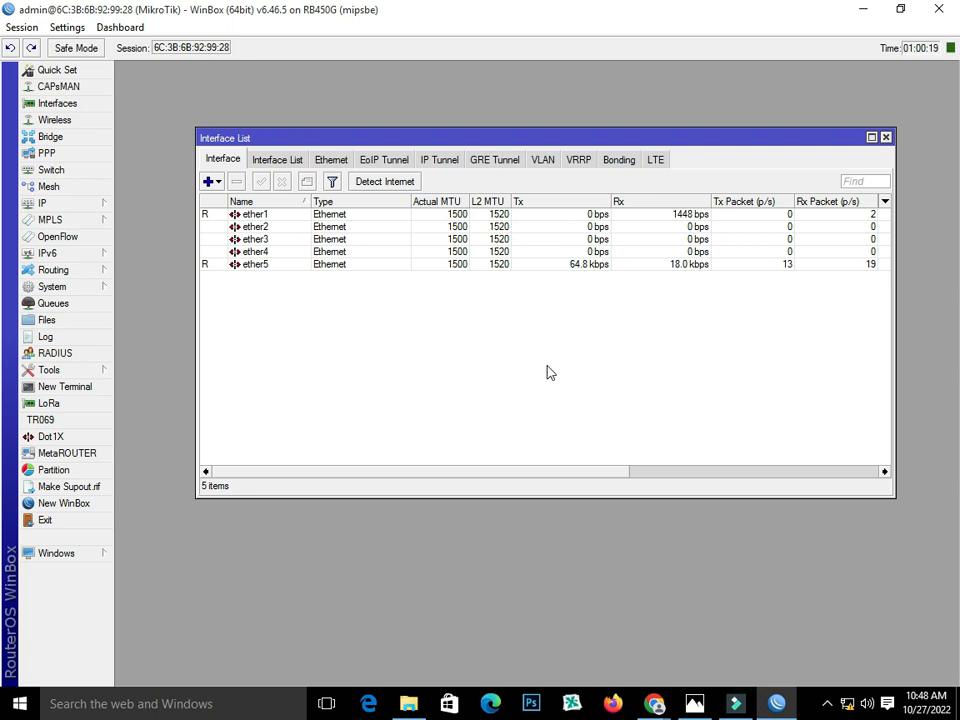
Add a new bridge, rename bridge1 to 'Switch', and apply it
left_click(62, 137)
left_click_drag(311, 268, 321, 209)
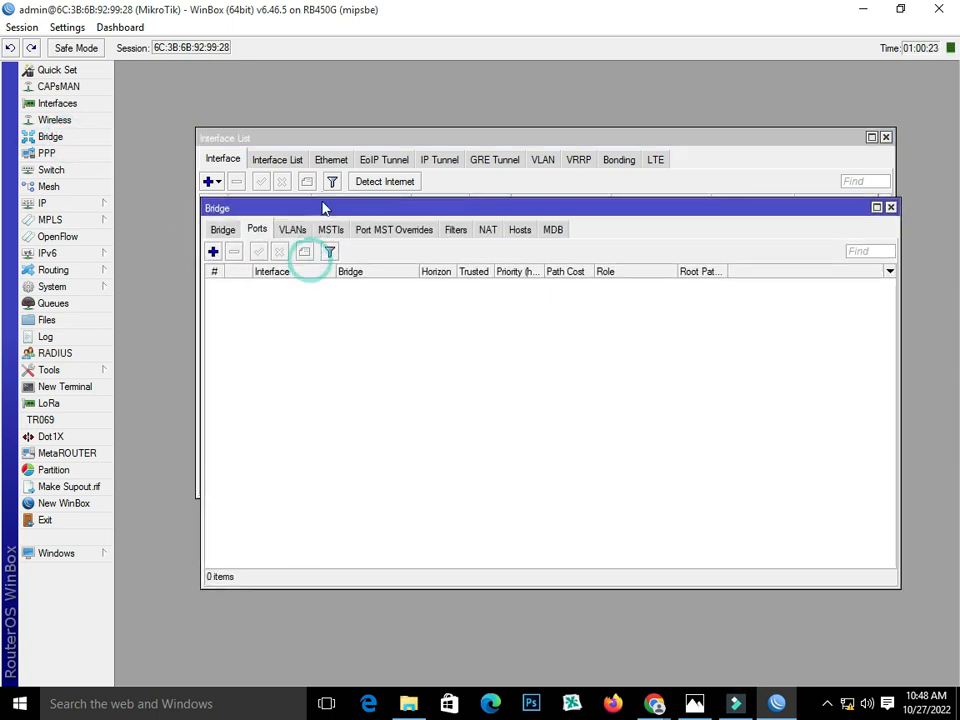
left_click(222, 231)
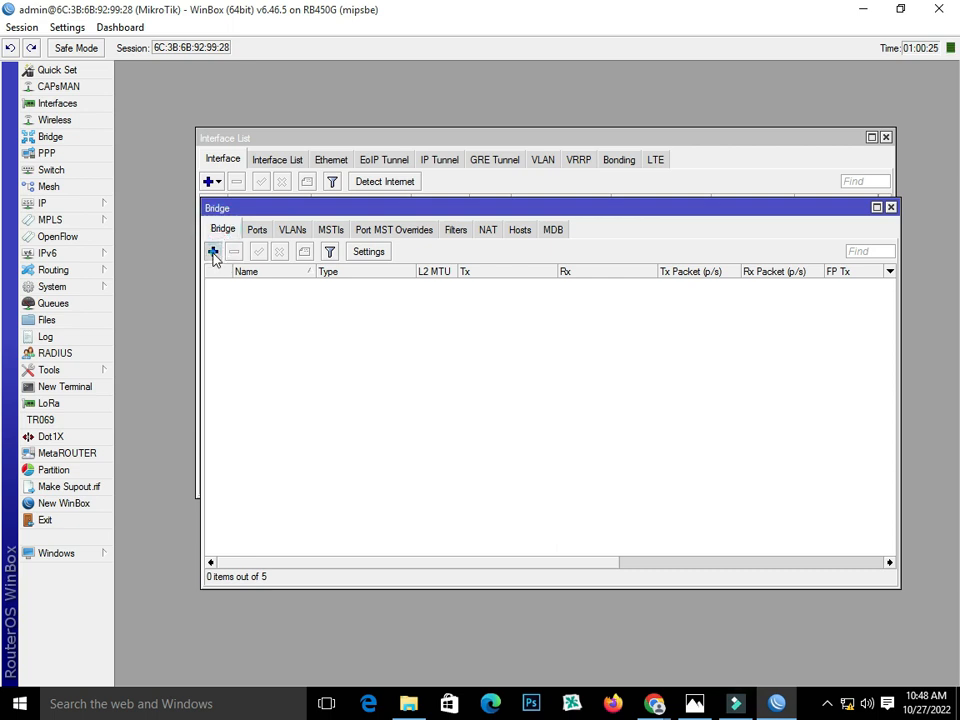
left_click(212, 252)
left_click(268, 240)
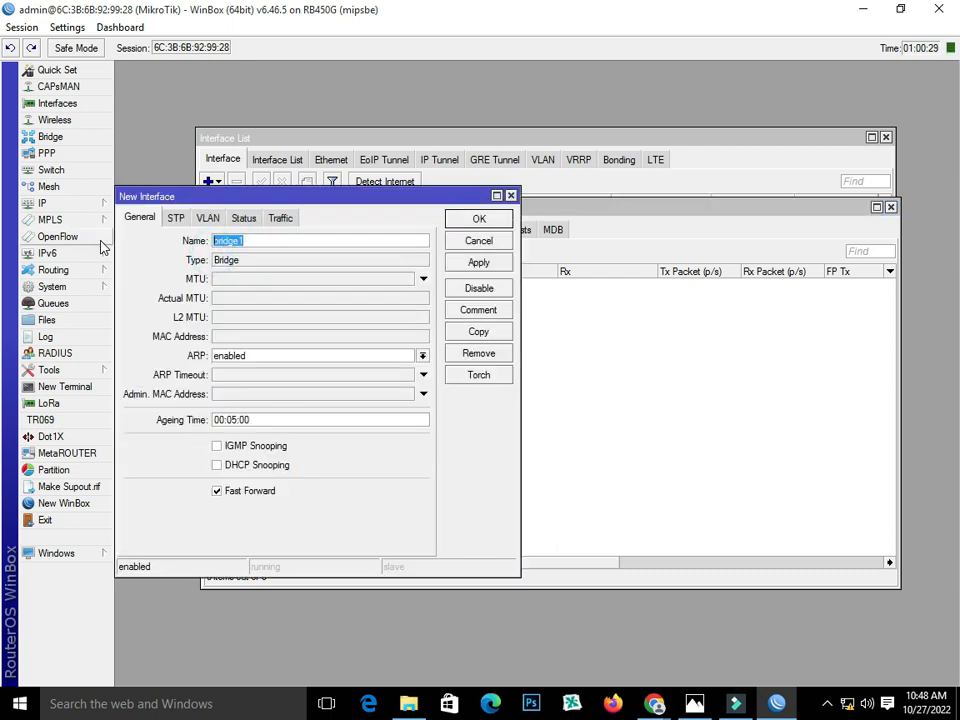
type("Switch")
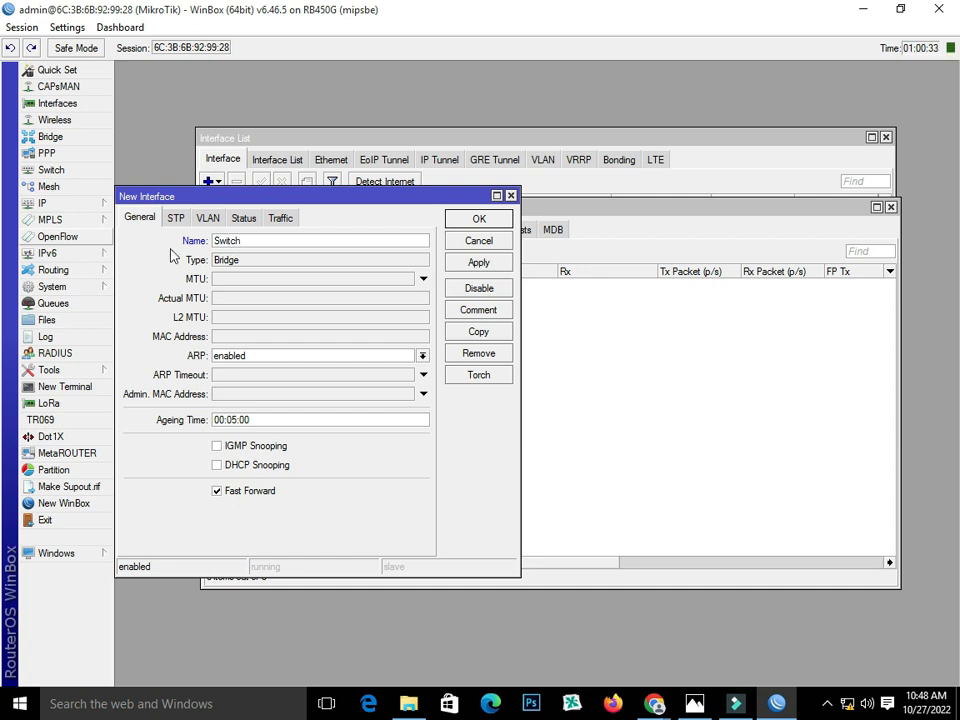
left_click(477, 262)
left_click(477, 221)
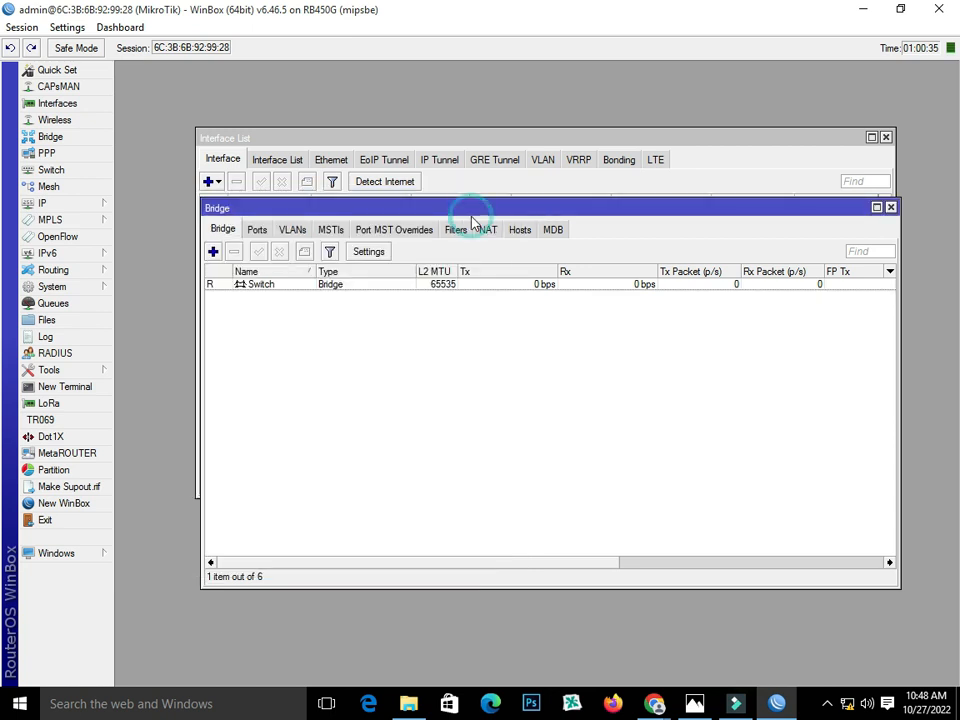
left_click(263, 284)
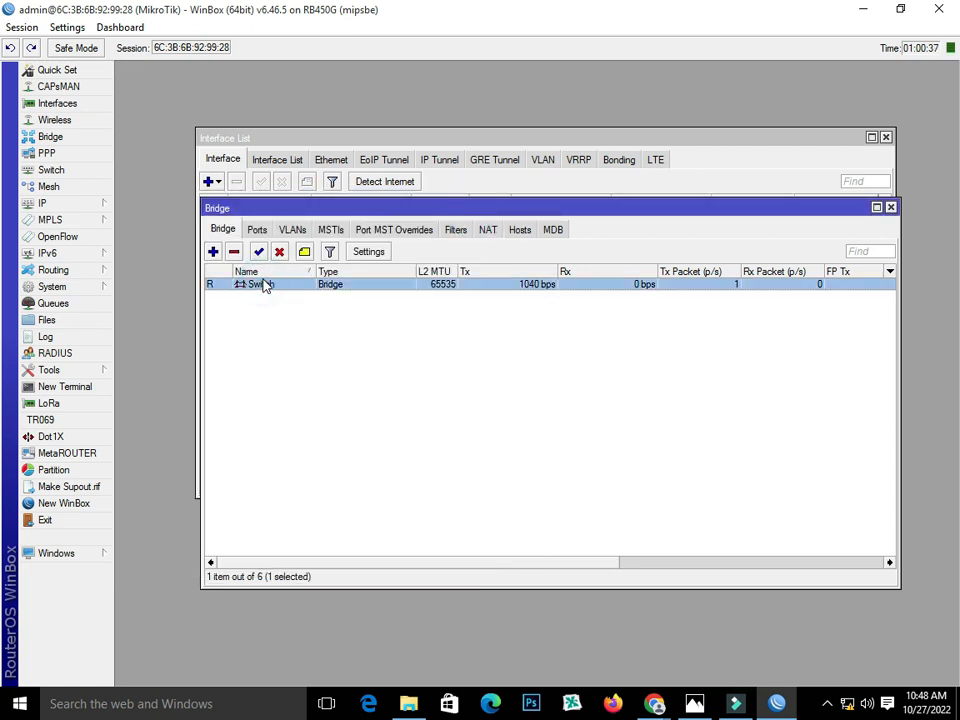
left_click(695, 703)
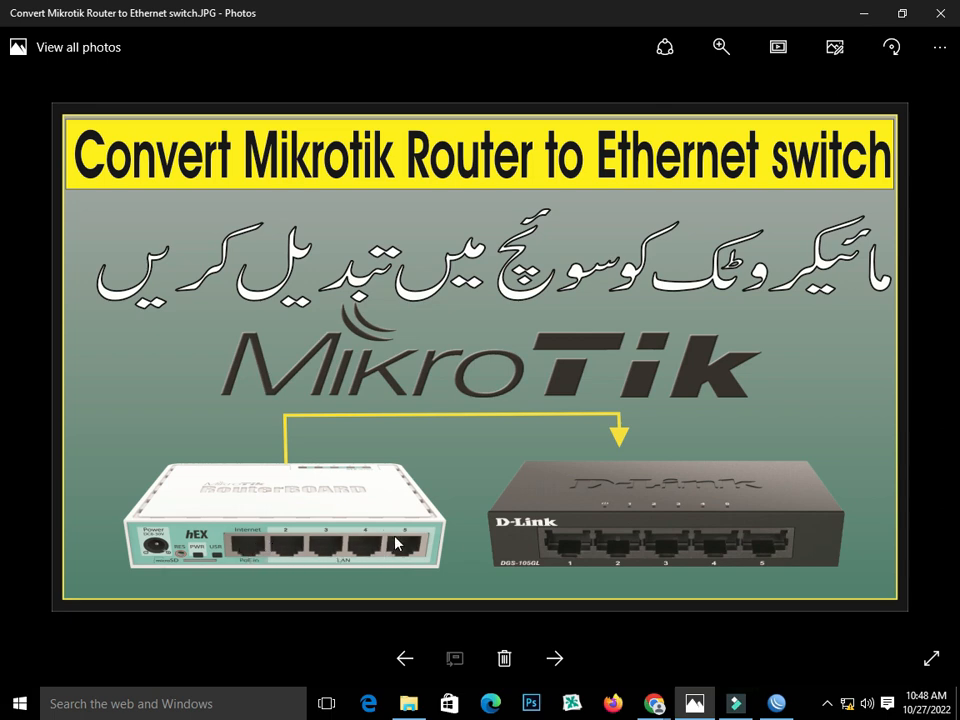
left_click(774, 705)
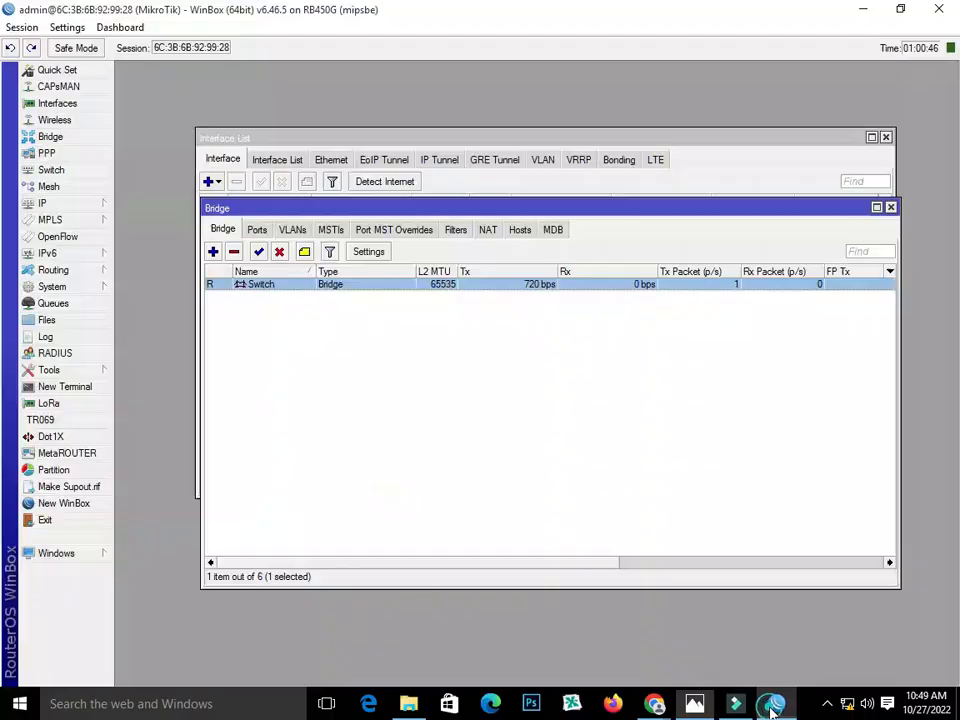
Add ether1 and ether2 as ports of the Switch bridge
left_click(257, 231)
left_click(212, 251)
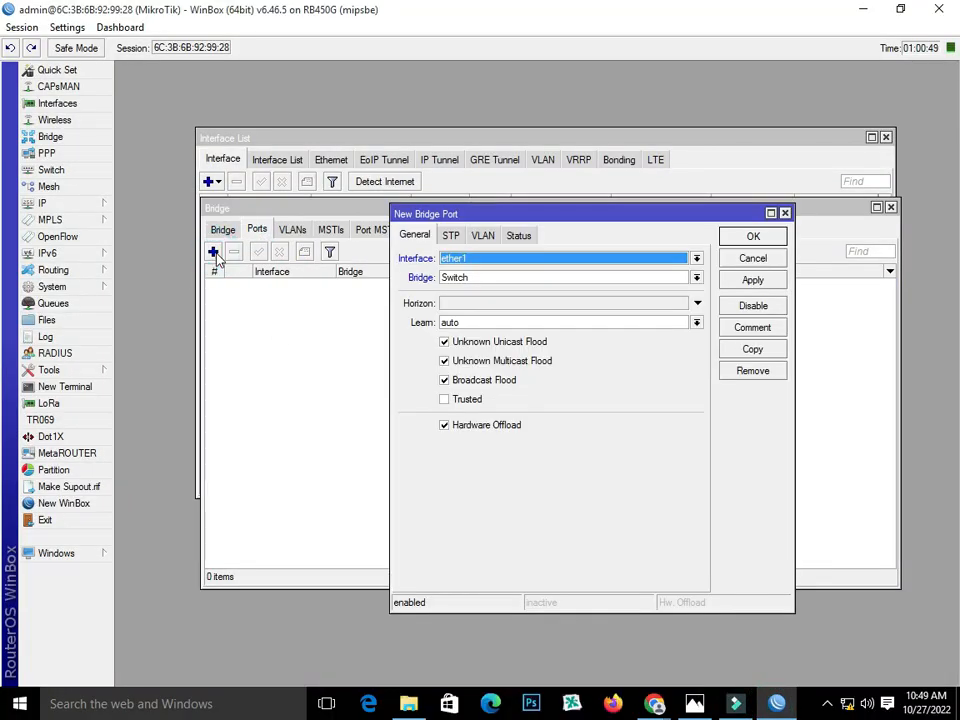
left_click(553, 259)
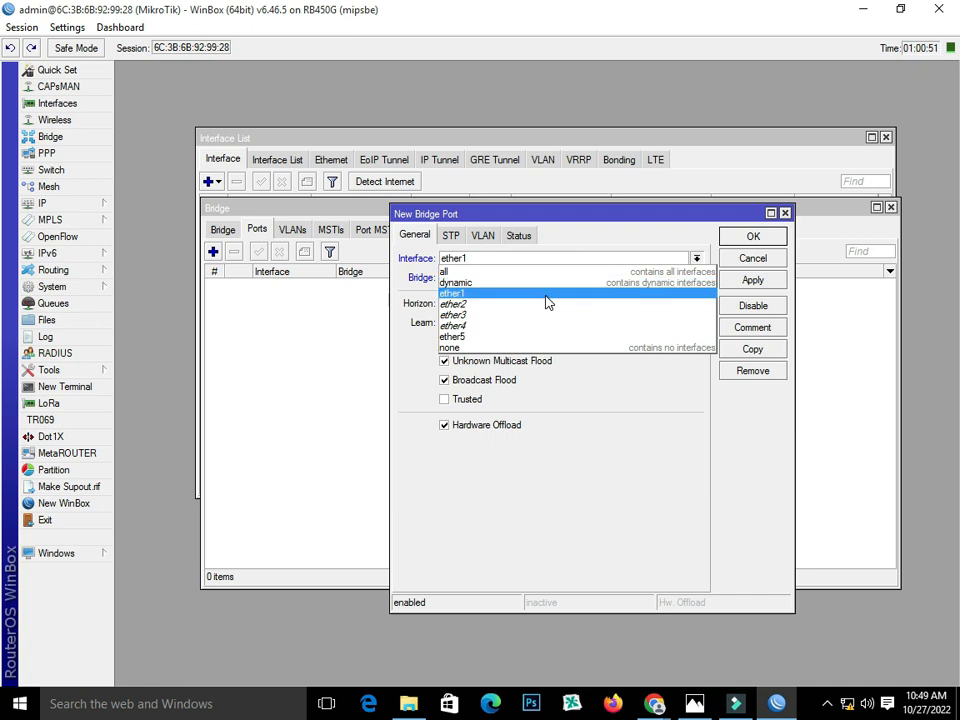
left_click(546, 296)
left_click(755, 282)
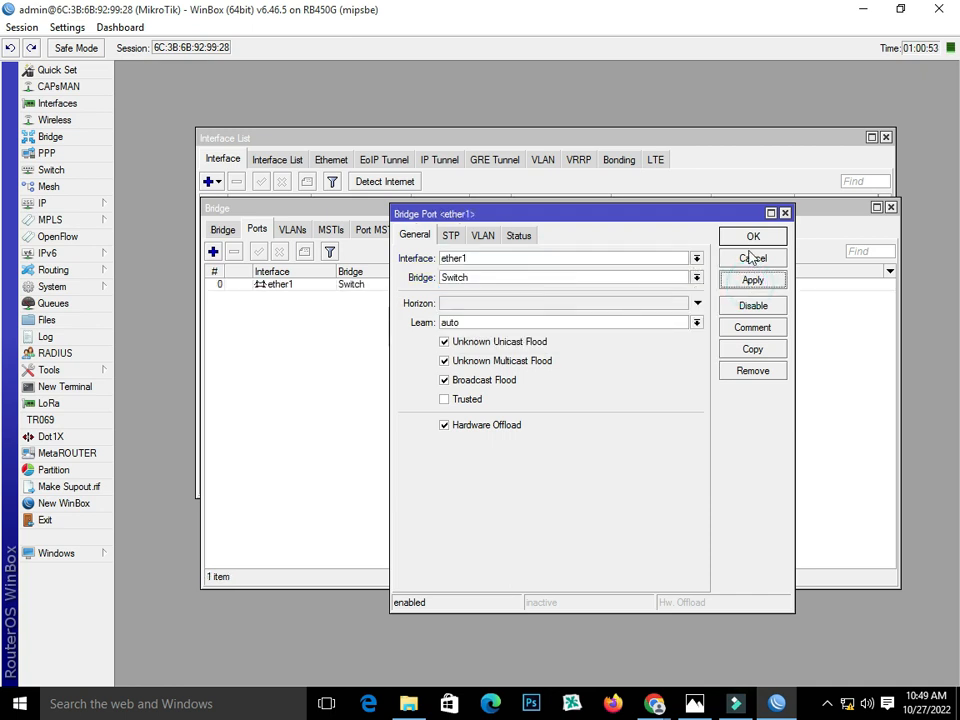
left_click(747, 237)
left_click(212, 251)
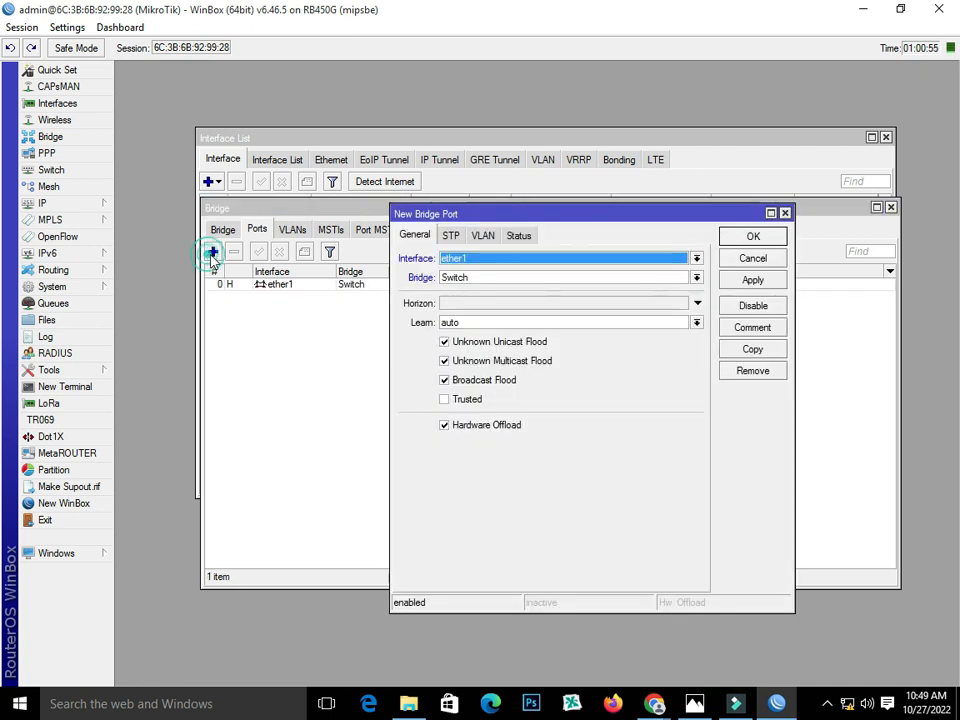
left_click(540, 259)
left_click(536, 304)
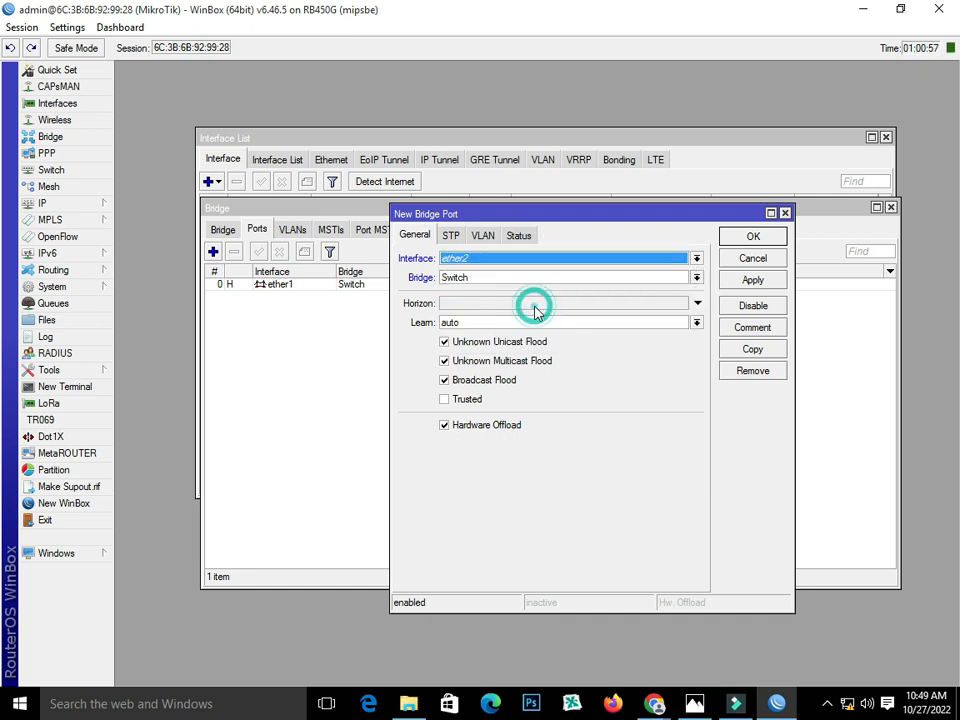
left_click(753, 281)
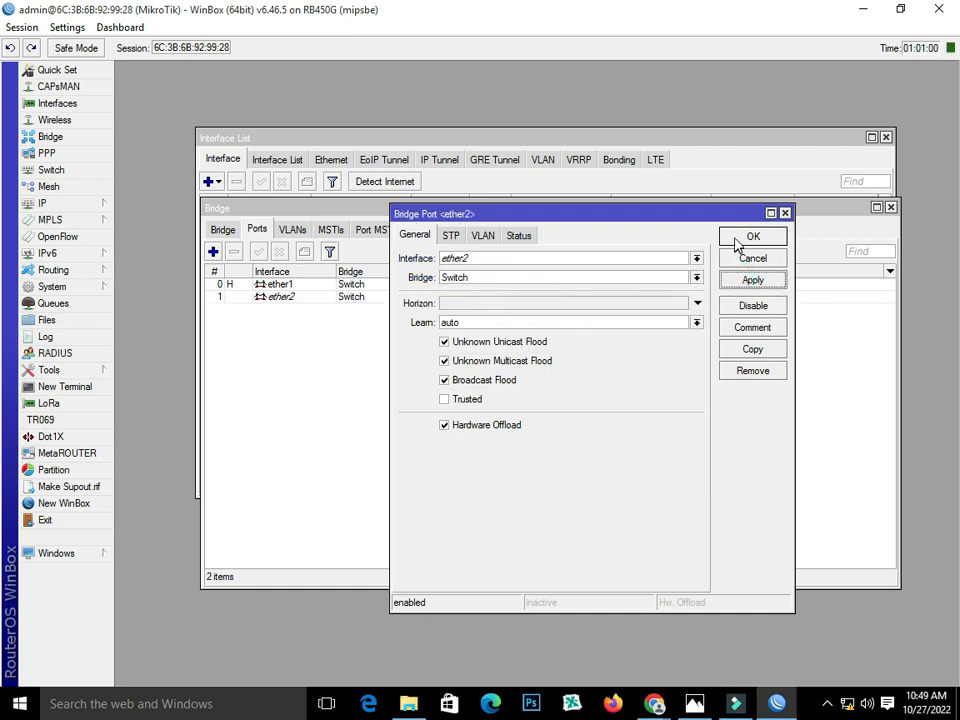
left_click(752, 237)
Add ether3 and ether4 as ports of the Switch bridge
left_click(212, 251)
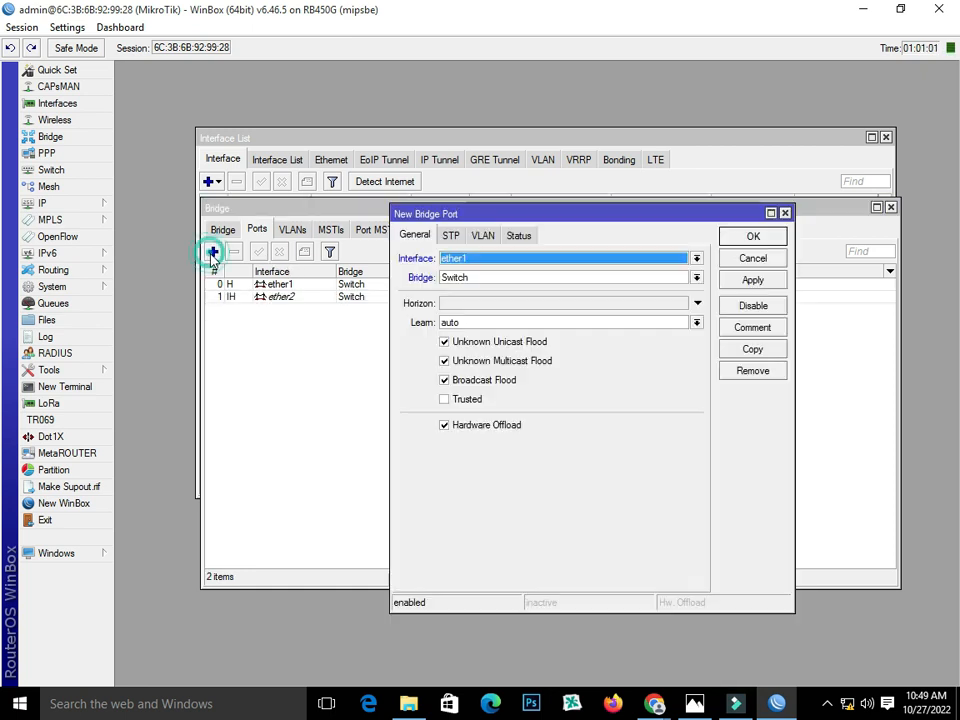
left_click(501, 260)
left_click(499, 315)
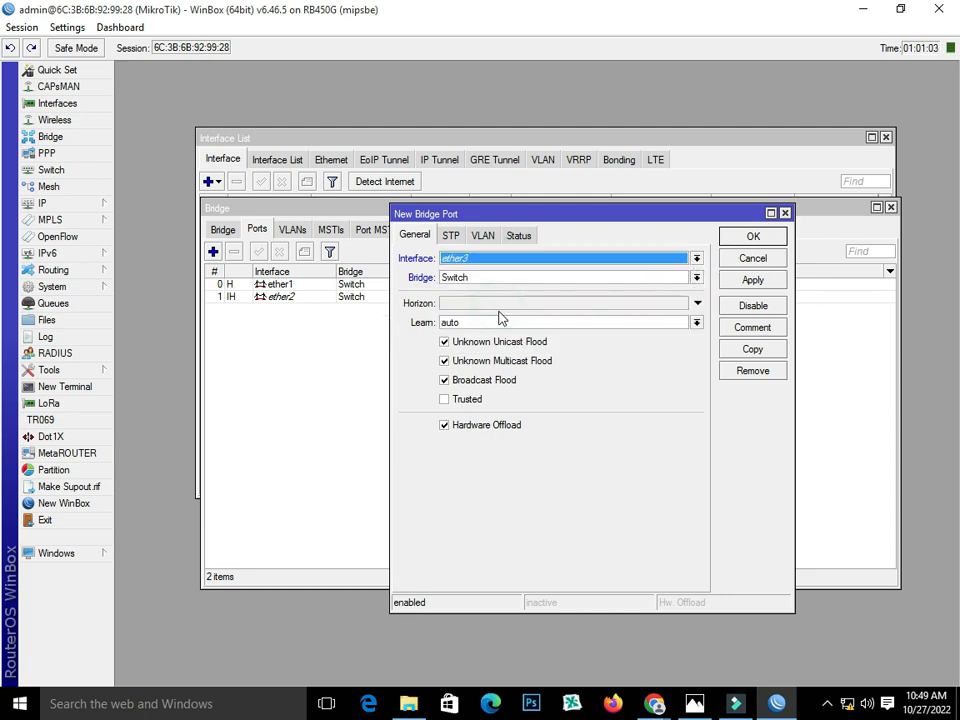
left_click(750, 281)
left_click(751, 238)
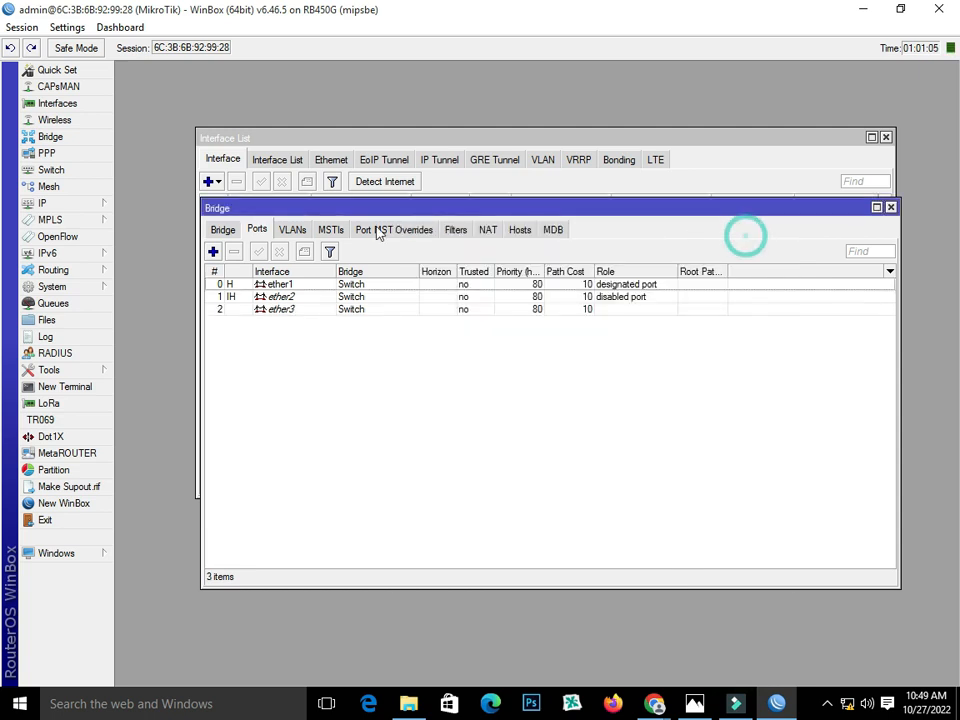
left_click(213, 251)
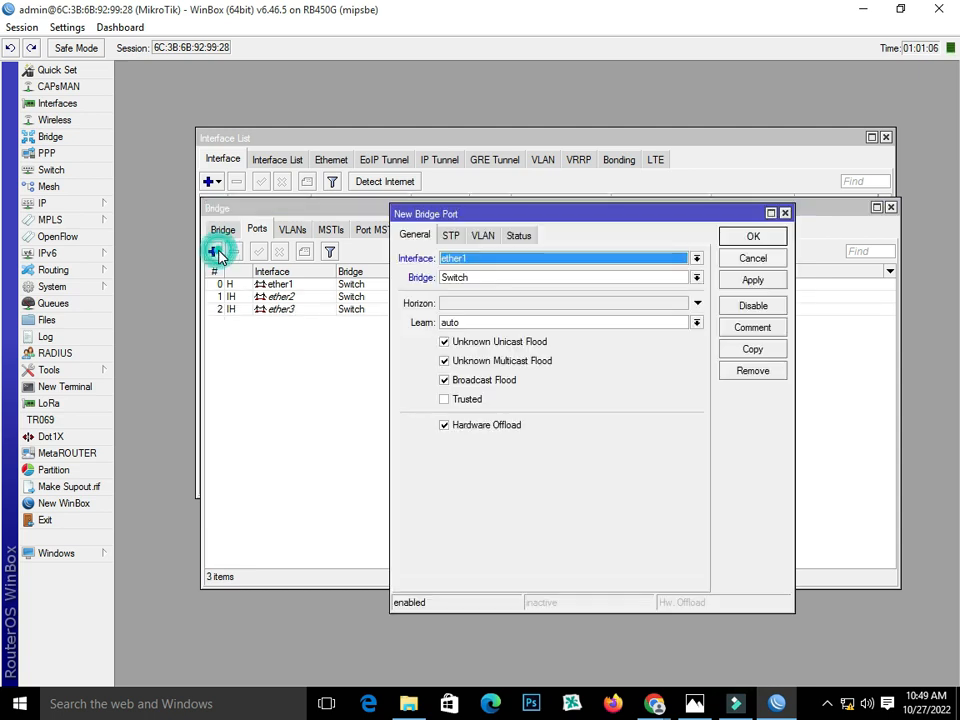
left_click(526, 260)
left_click(521, 325)
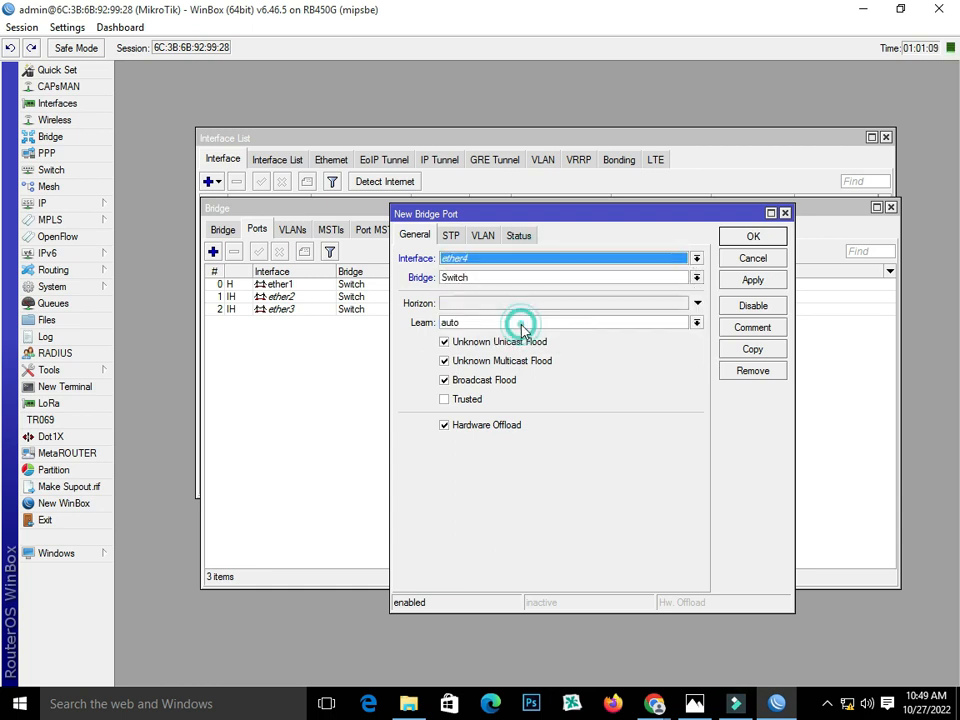
left_click(743, 280)
left_click(745, 238)
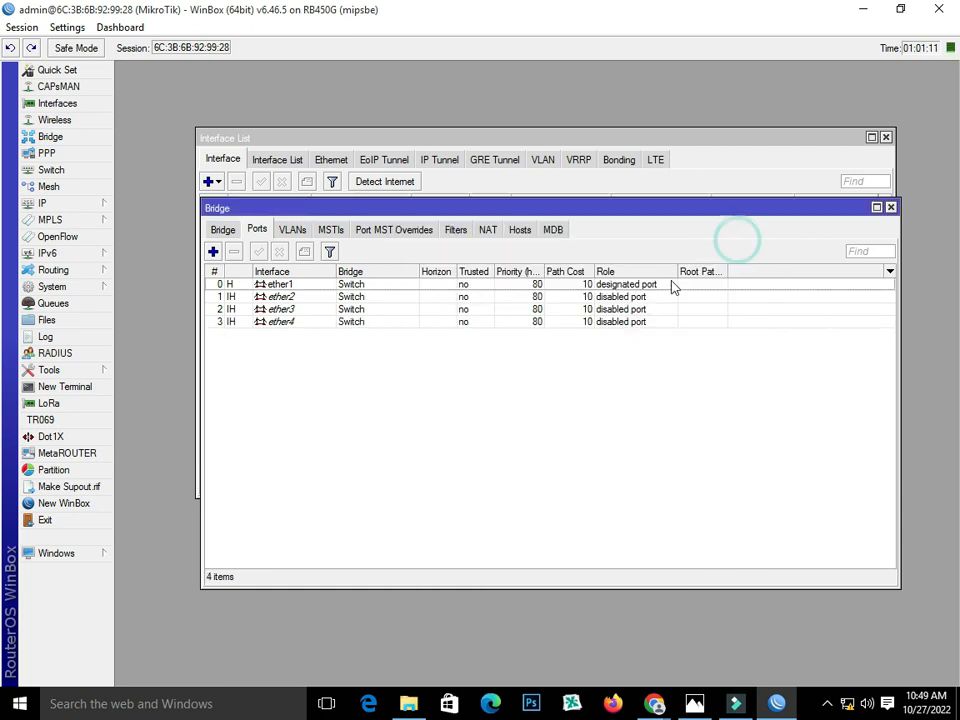
left_click(213, 251)
Pick ether5 as the interface and apply it as a Switch port
left_click(510, 260)
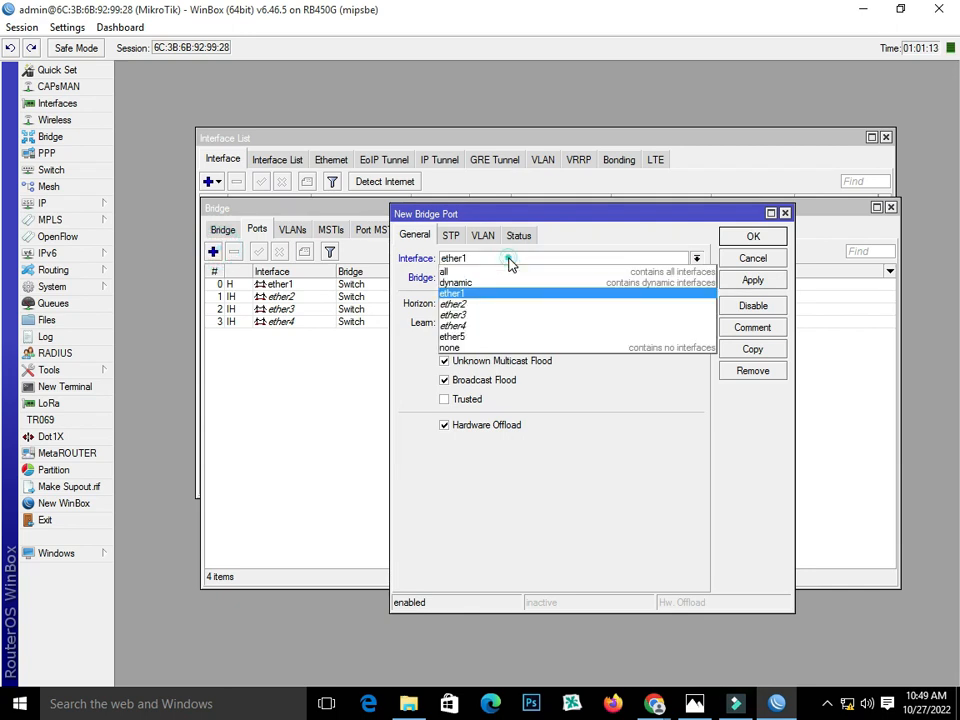
left_click(518, 340)
left_click(751, 280)
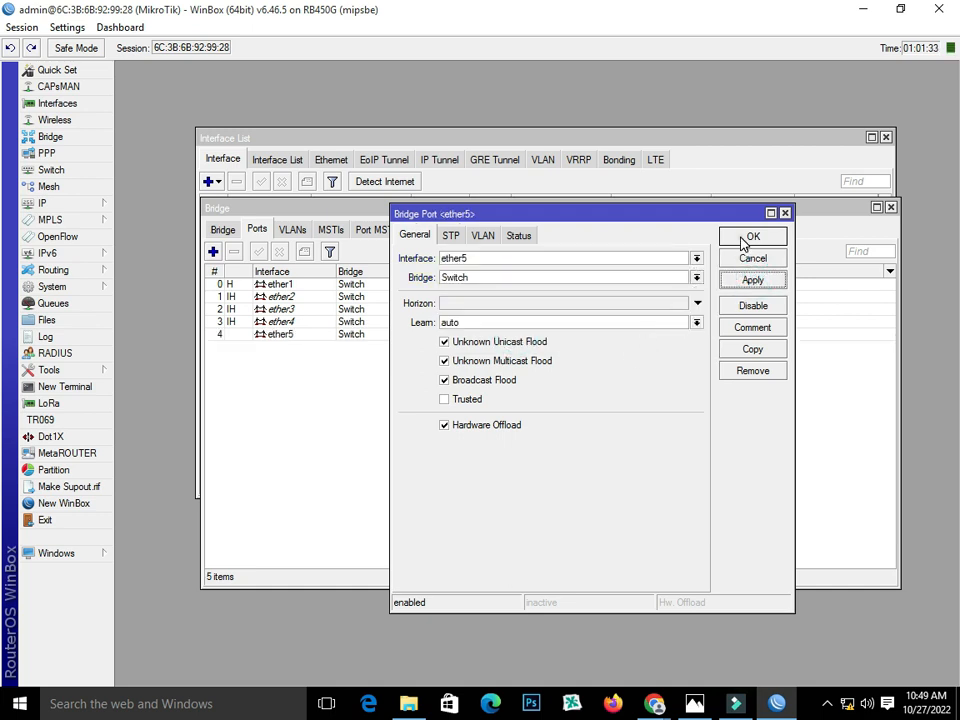
left_click(750, 238)
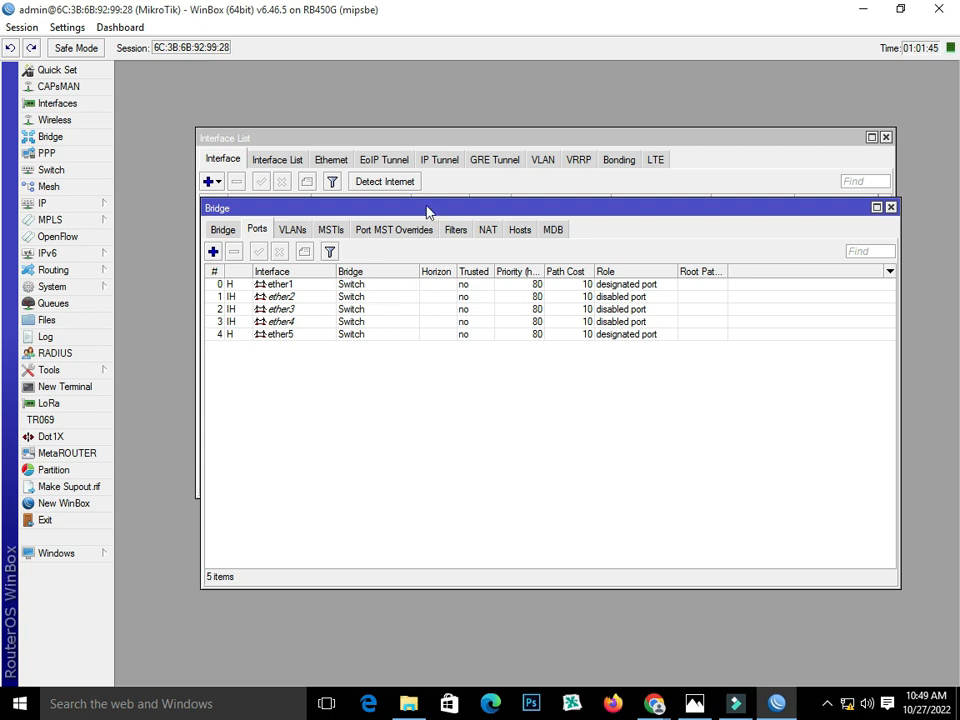
Close the Bridge window and inspect the Switch, ether1 and ether5 rows in Interface List
left_click(891, 208)
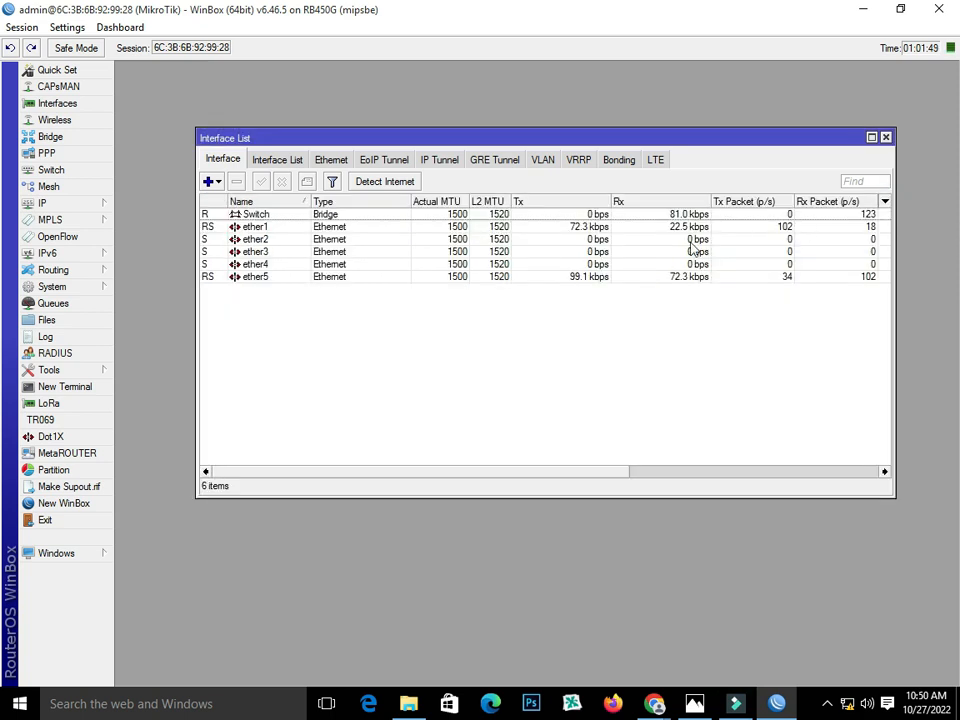
left_click(281, 220)
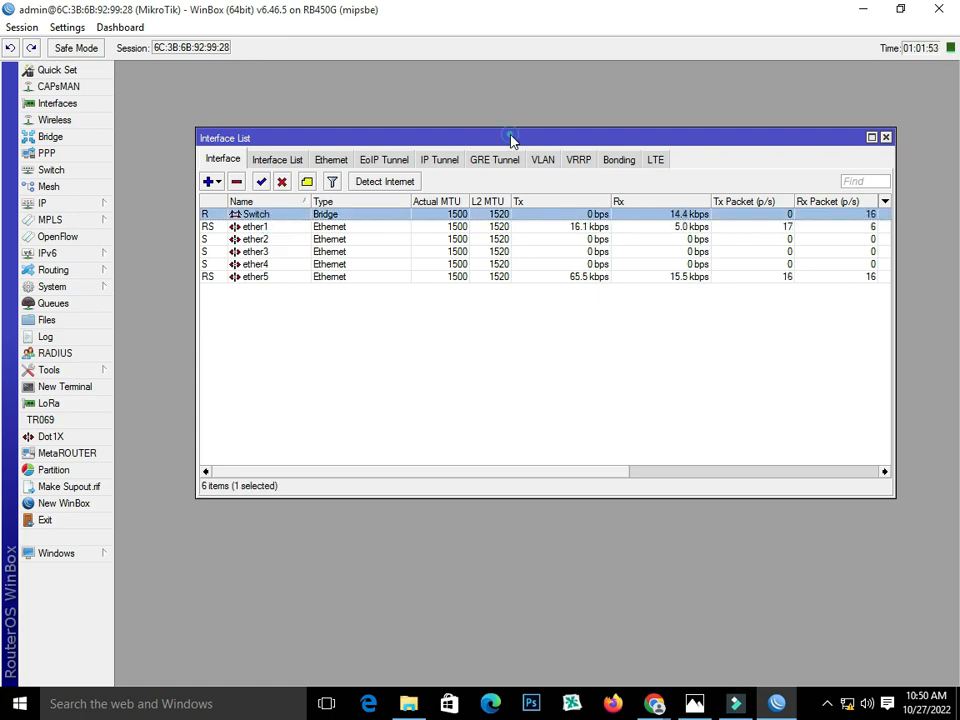
left_click_drag(510, 138, 511, 175)
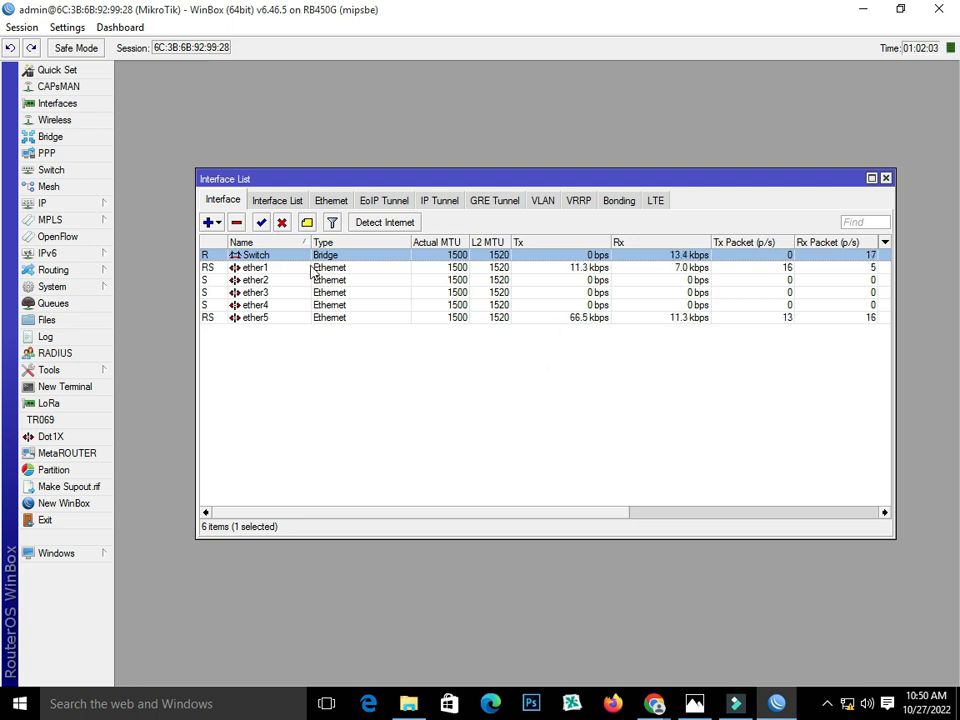
left_click(264, 270)
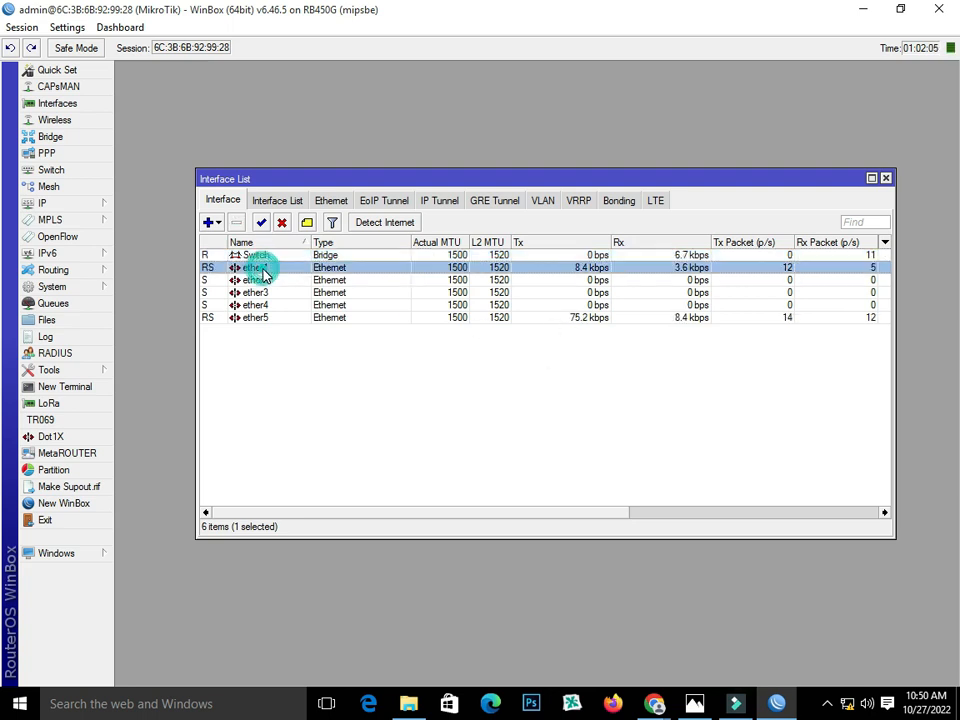
left_click(243, 320)
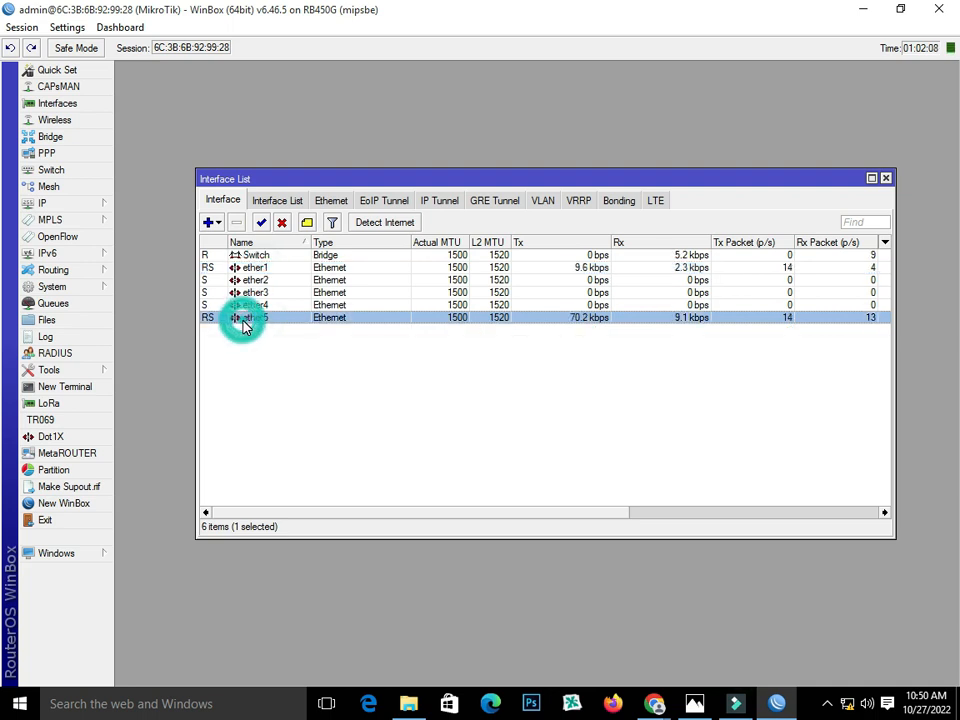
left_click(245, 257)
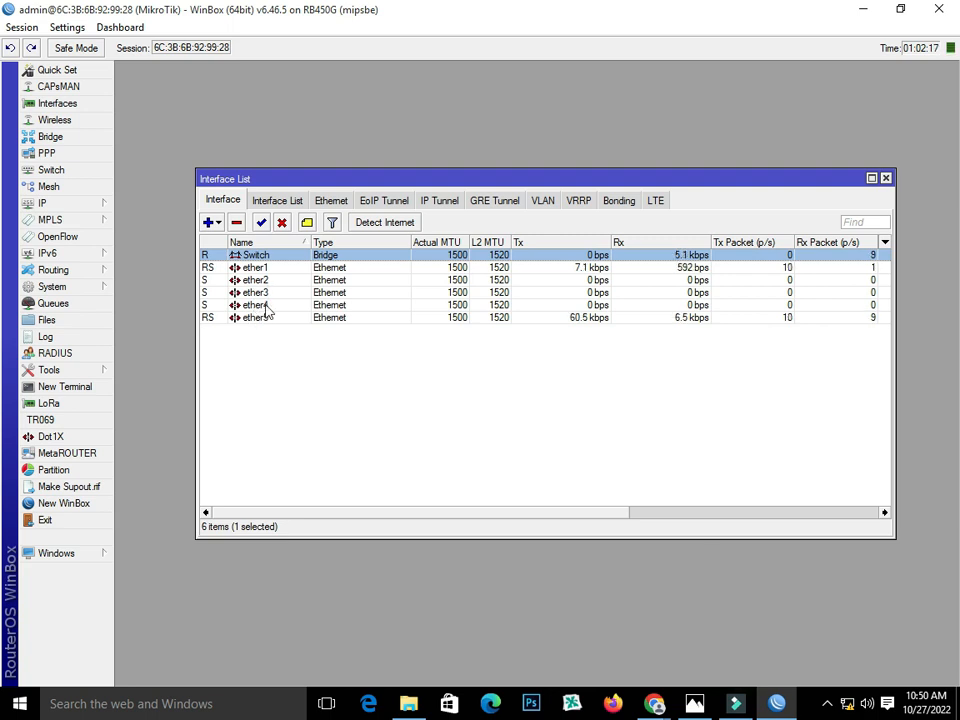
Dial Broadband Connection with the sign-in user name and password, then bring Chrome forward
left_click(847, 703)
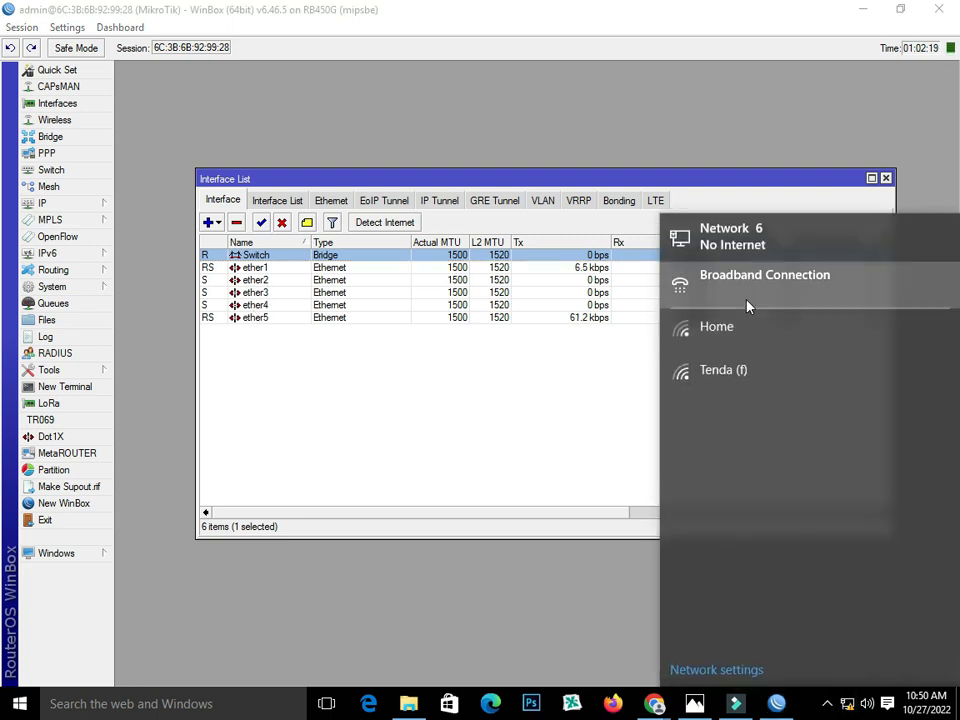
left_click(745, 300)
left_click(420, 230)
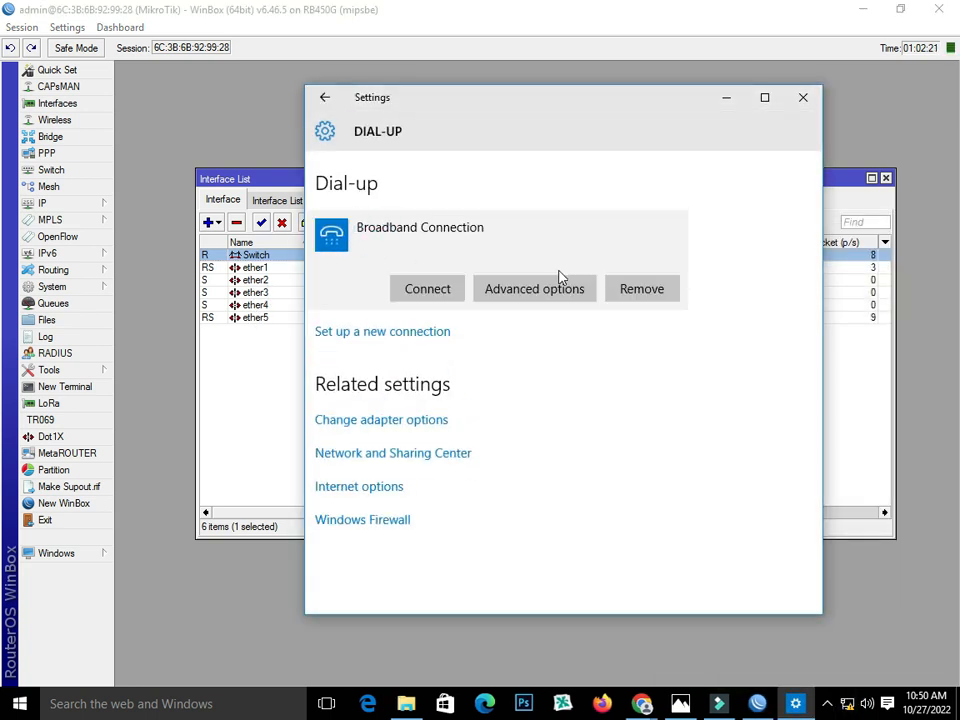
left_click(448, 289)
type("123")
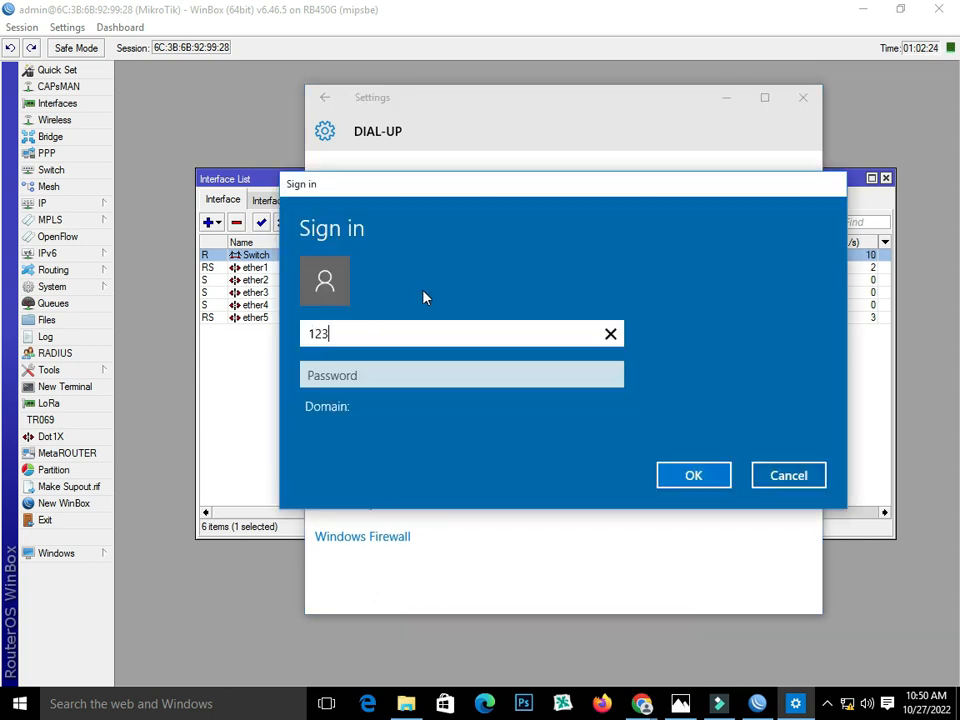
left_click(491, 374)
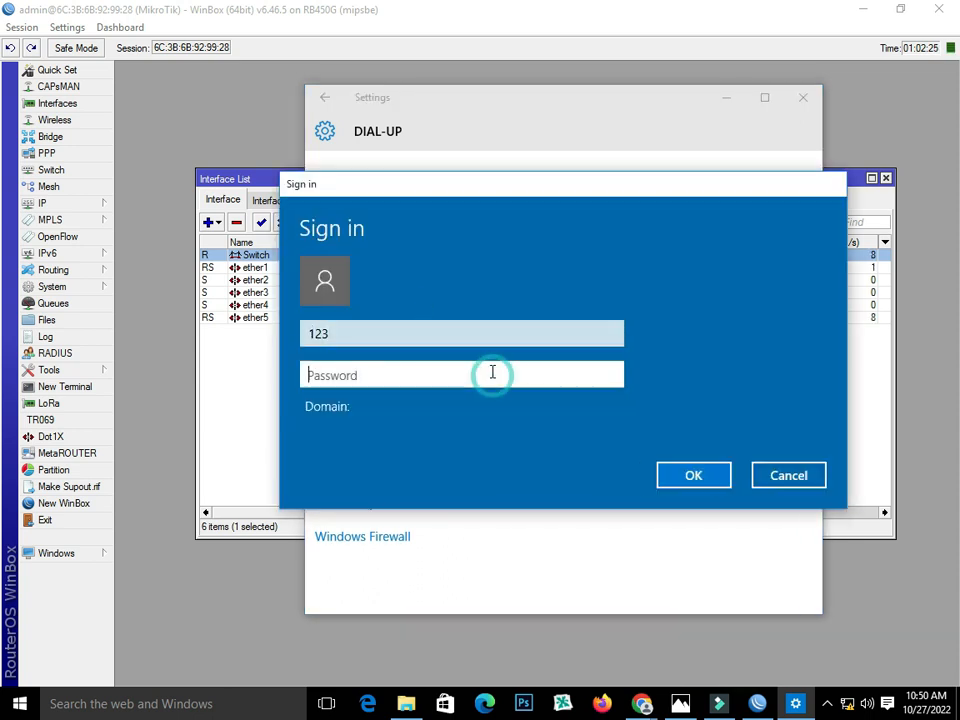
type("123")
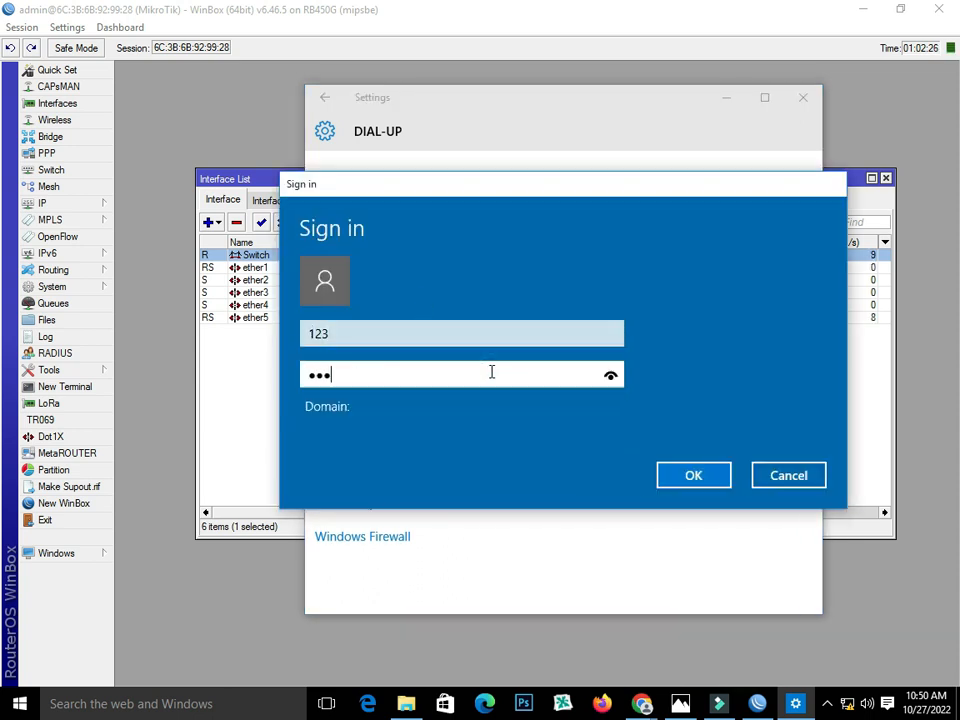
left_click(695, 476)
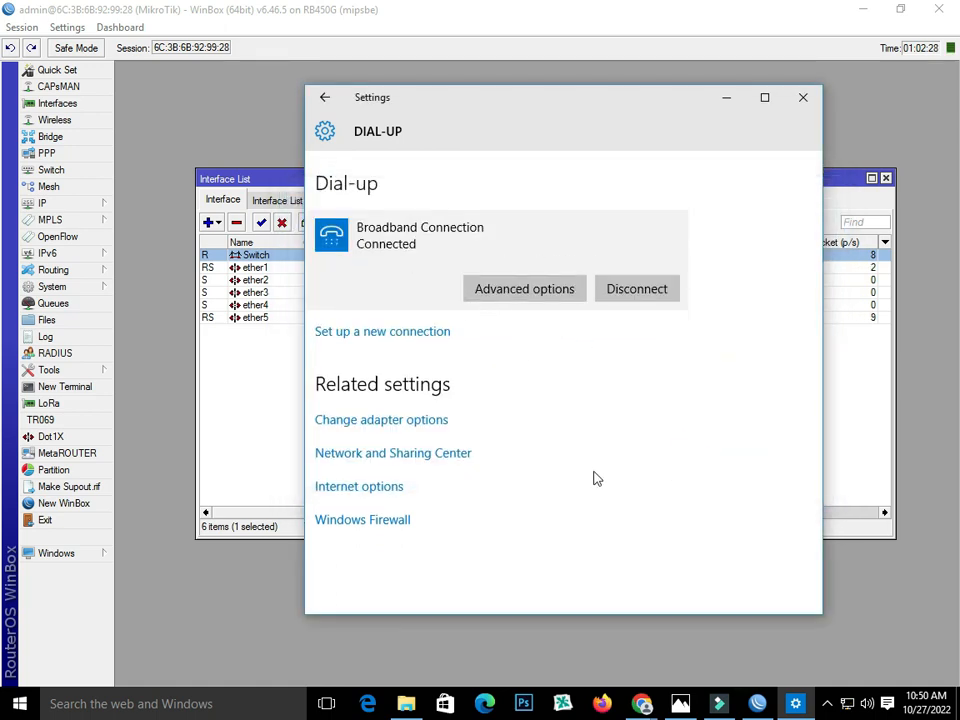
mouse_move(652, 708)
left_click(700, 630)
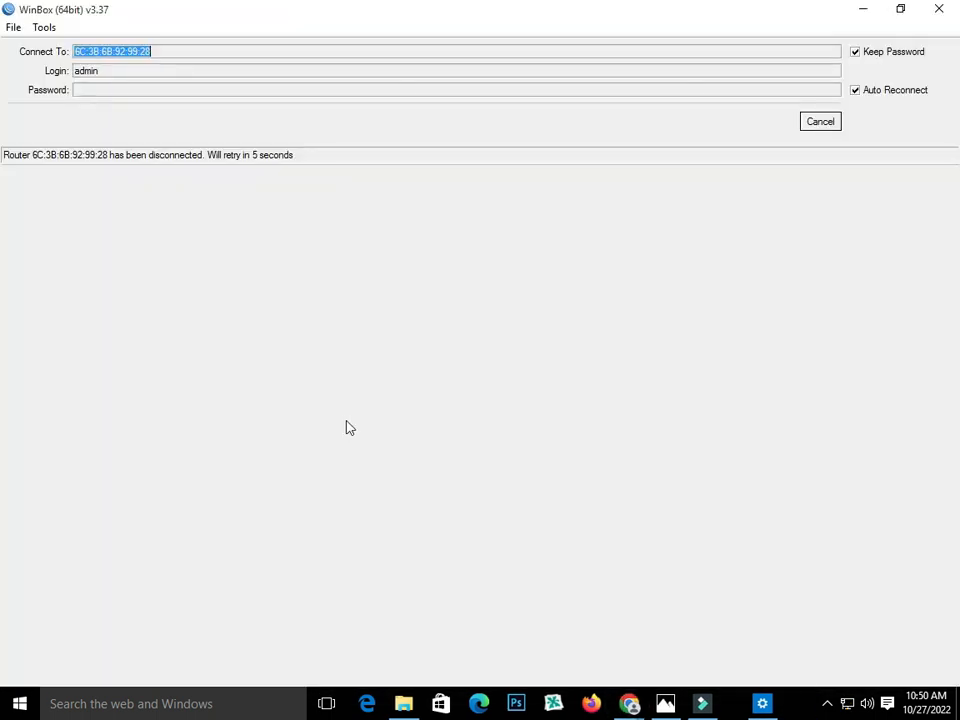
Load google.com from Chrome's new tab, then return to the WinBox Interface List
left_click(641, 704)
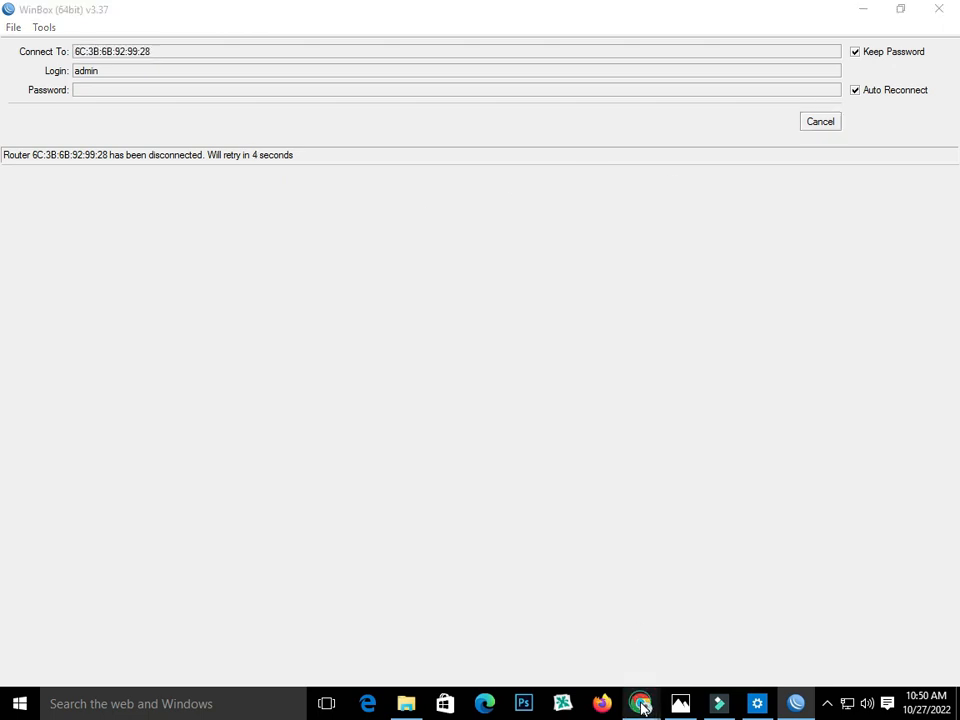
left_click(690, 612)
left_click(376, 405)
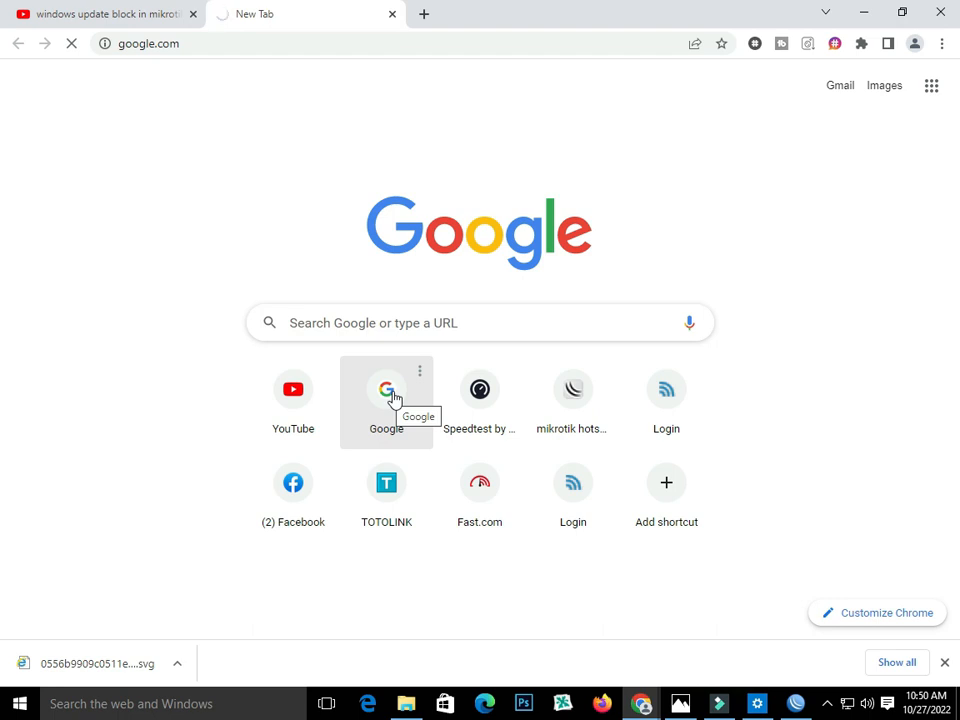
left_click(796, 704)
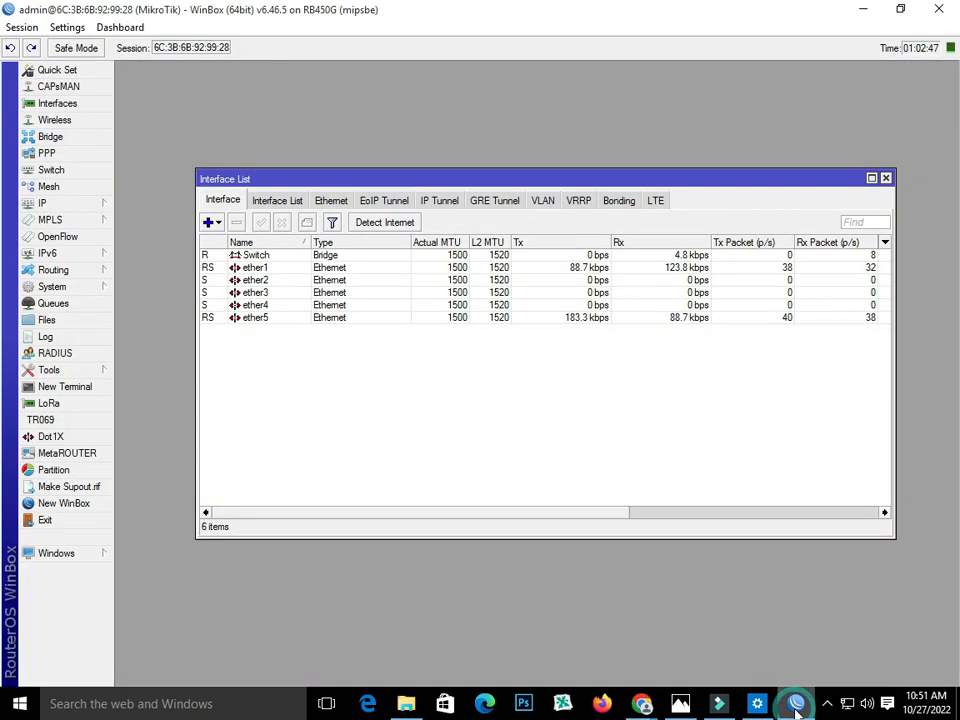
Open YouTube in a new Chrome tab, return to the Google tab, then restore WinBox
left_click(796, 706)
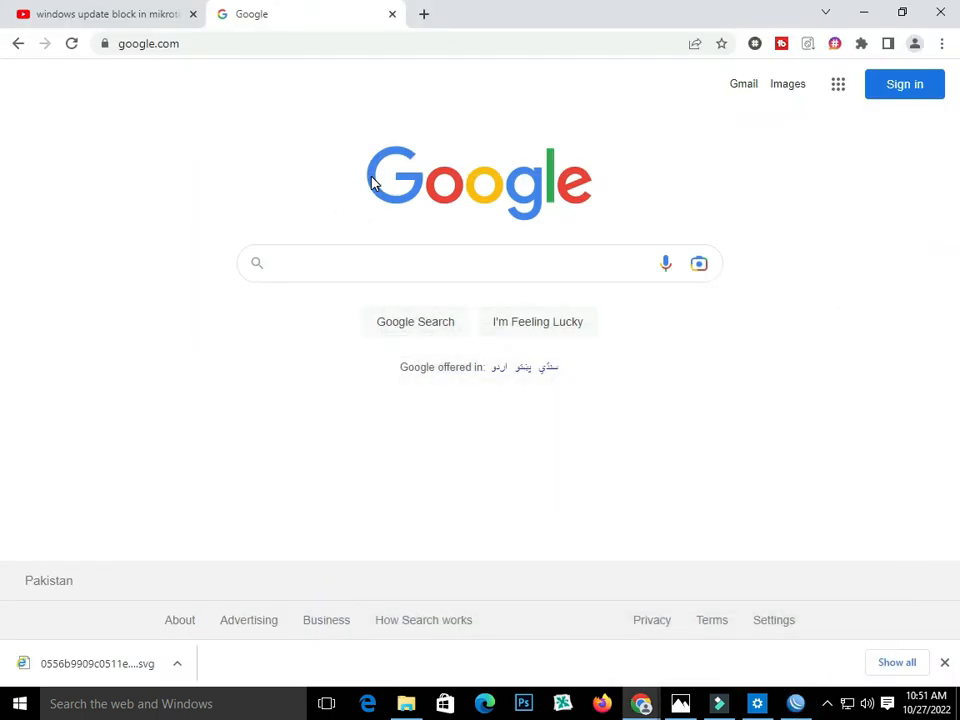
left_click(420, 15)
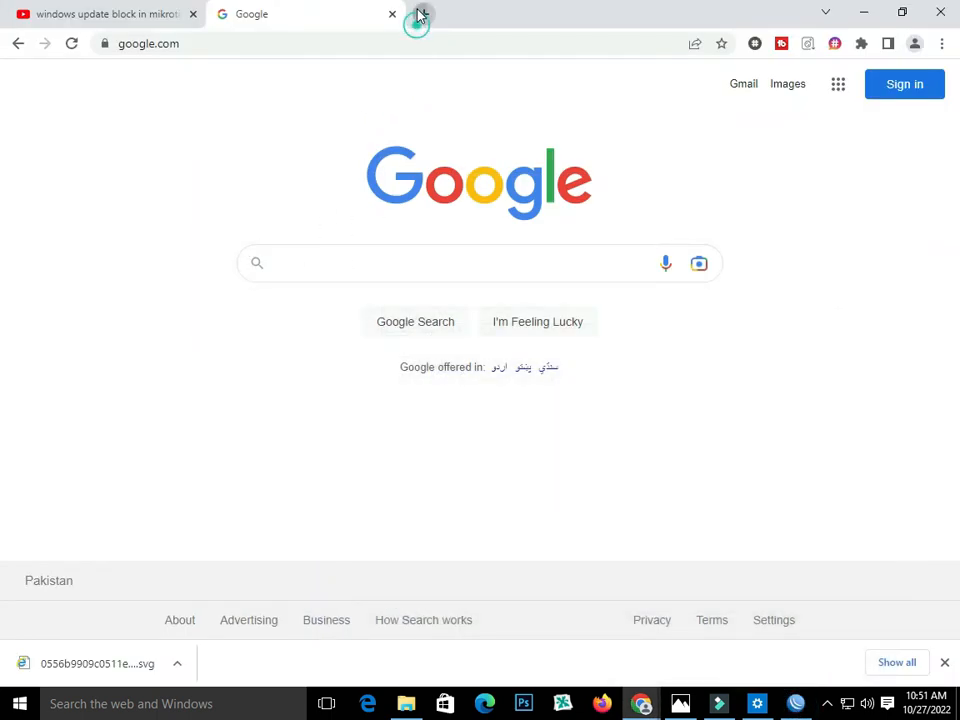
left_click(297, 405)
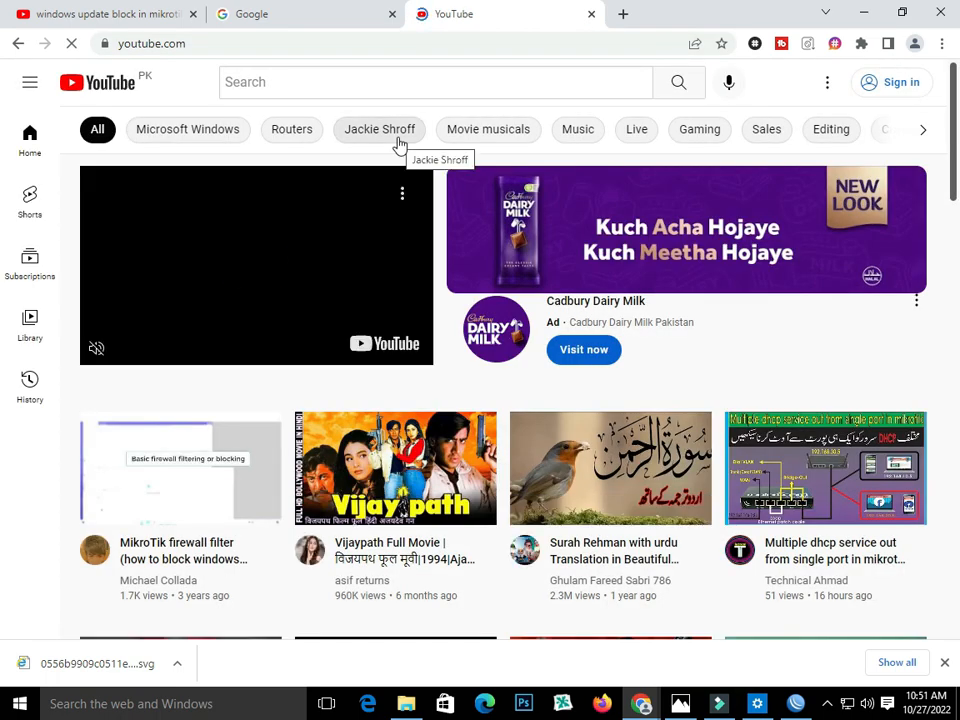
scroll(254, 295, "down", 3)
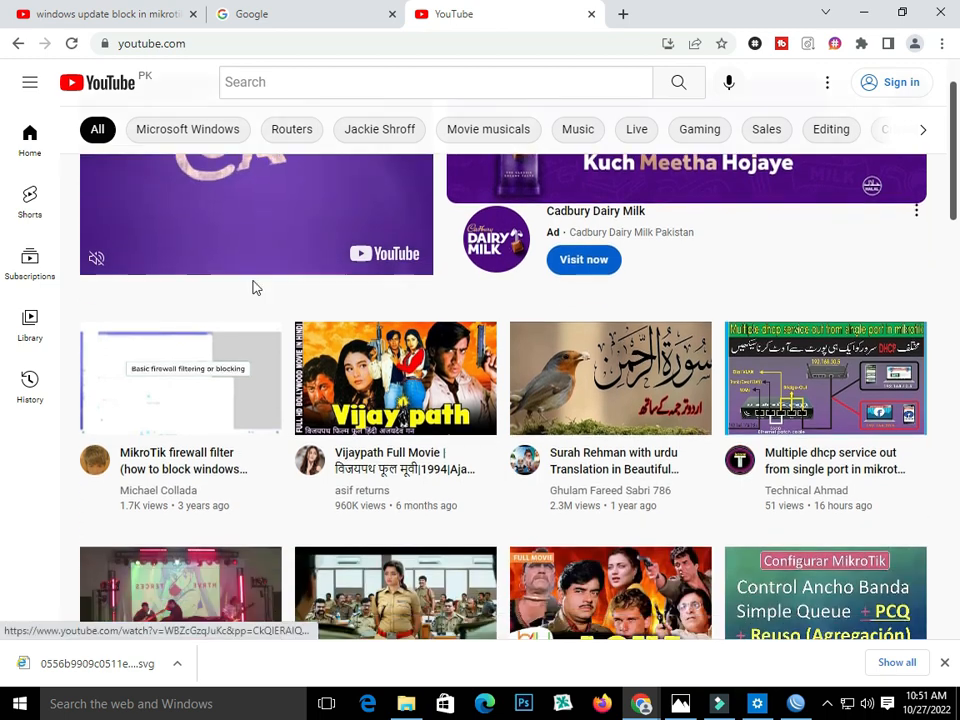
left_click(311, 20)
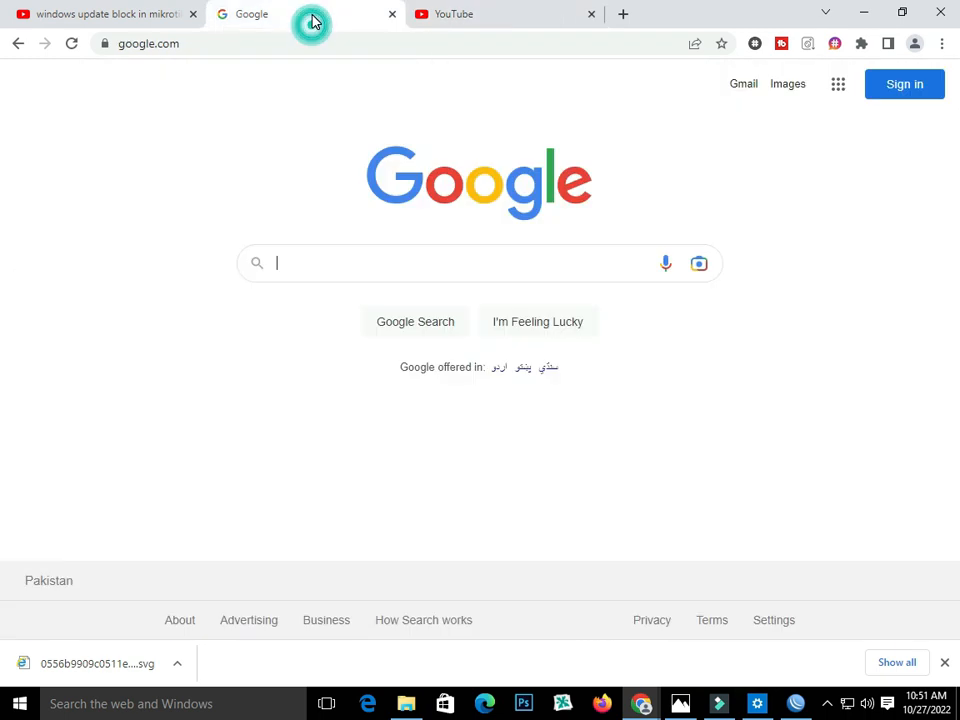
left_click(792, 704)
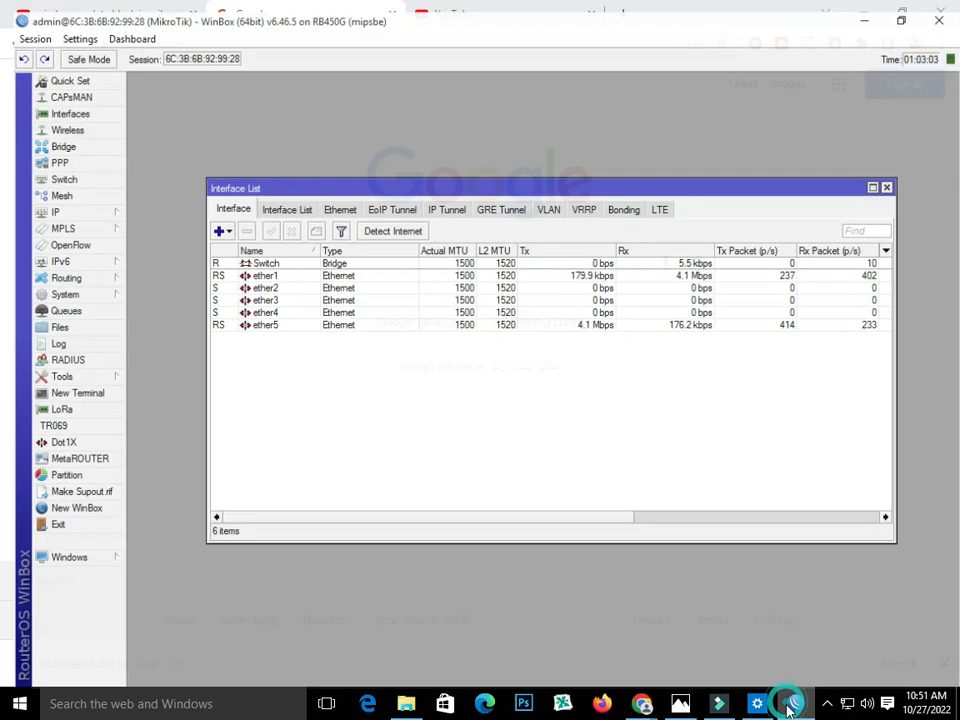